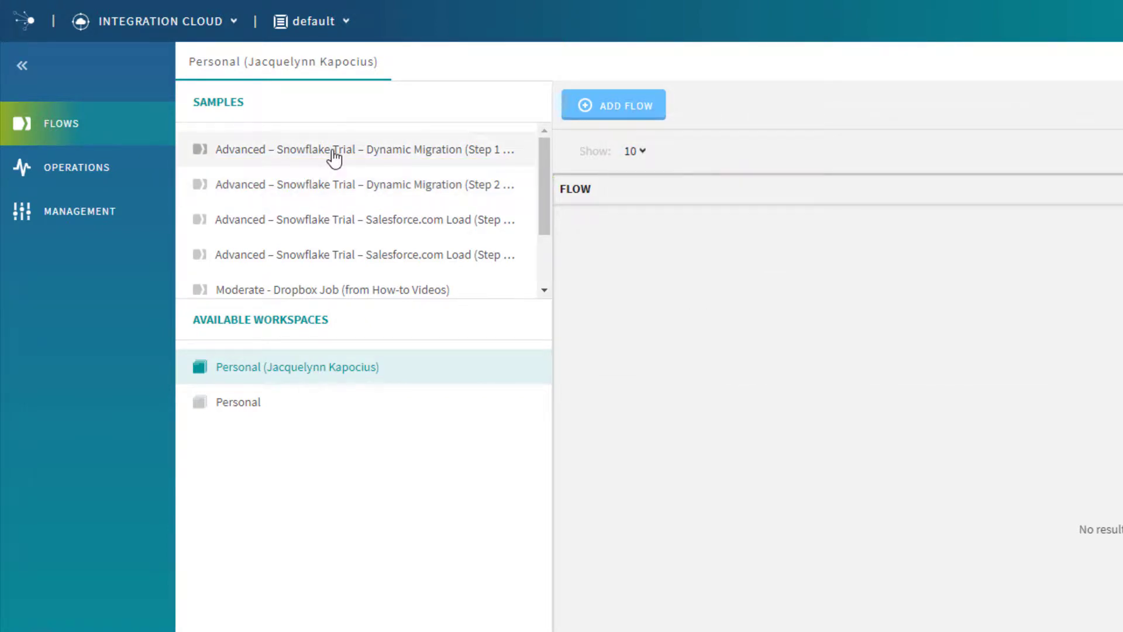
# Open the Dynamic Migration (Step 1 of 2) sample and review the prerequisites and connection parameters in its linked how-to document
pyautogui.click(333, 153)
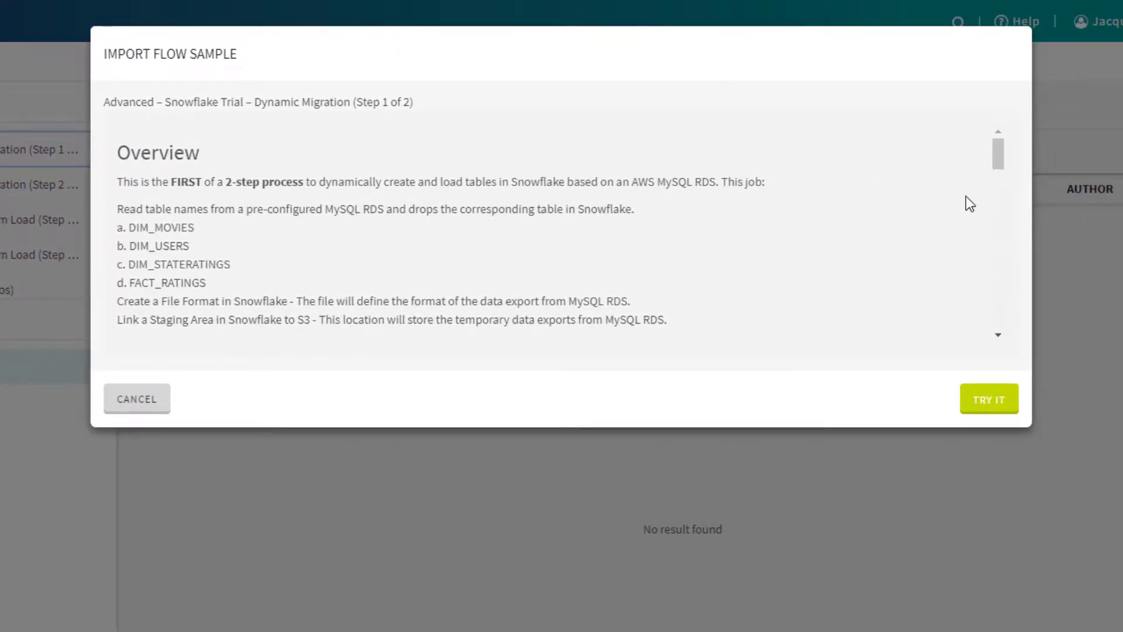
pyautogui.moveTo(1001, 160); pyautogui.dragTo(1006, 180)
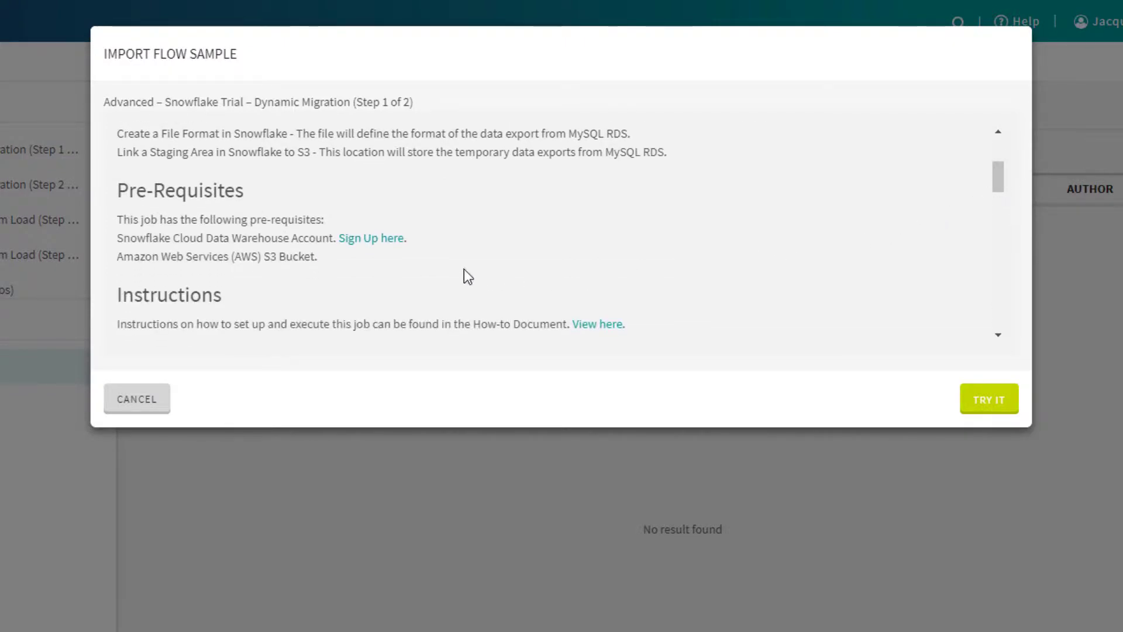
pyautogui.click(371, 240)
pyautogui.click(597, 325)
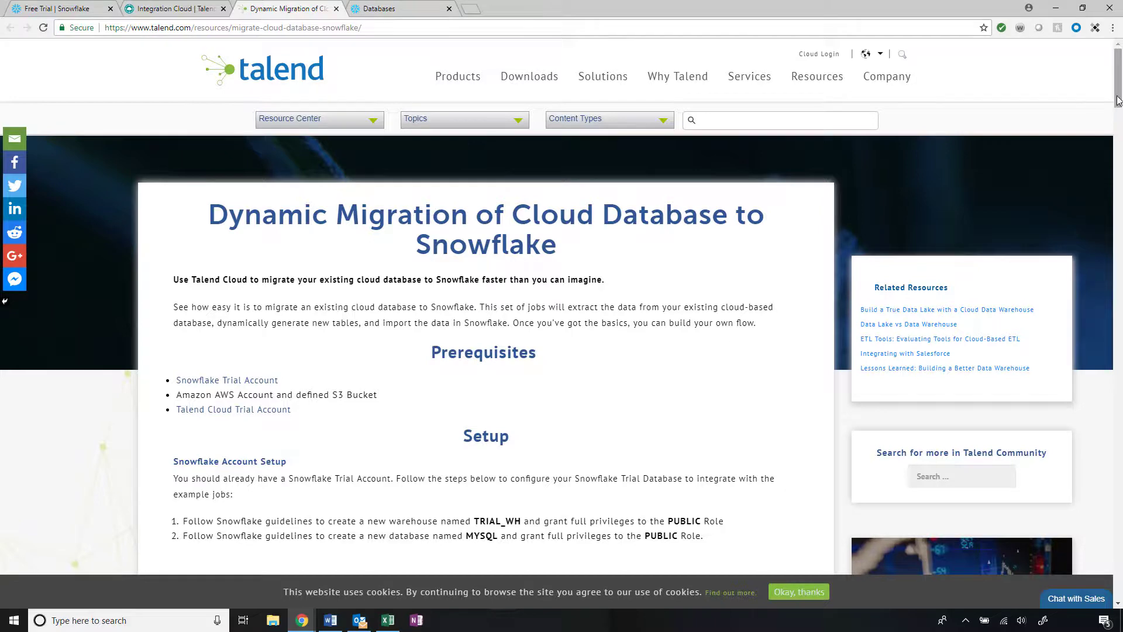
pyautogui.moveTo(1119, 99); pyautogui.dragTo(1118, 254)
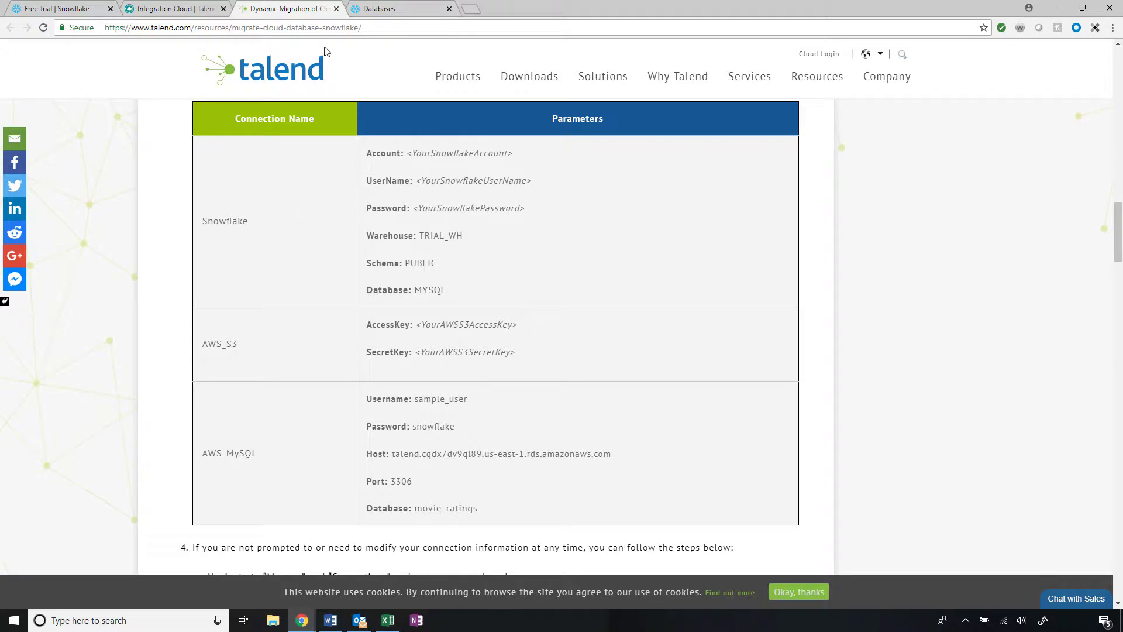
pyautogui.click(337, 9)
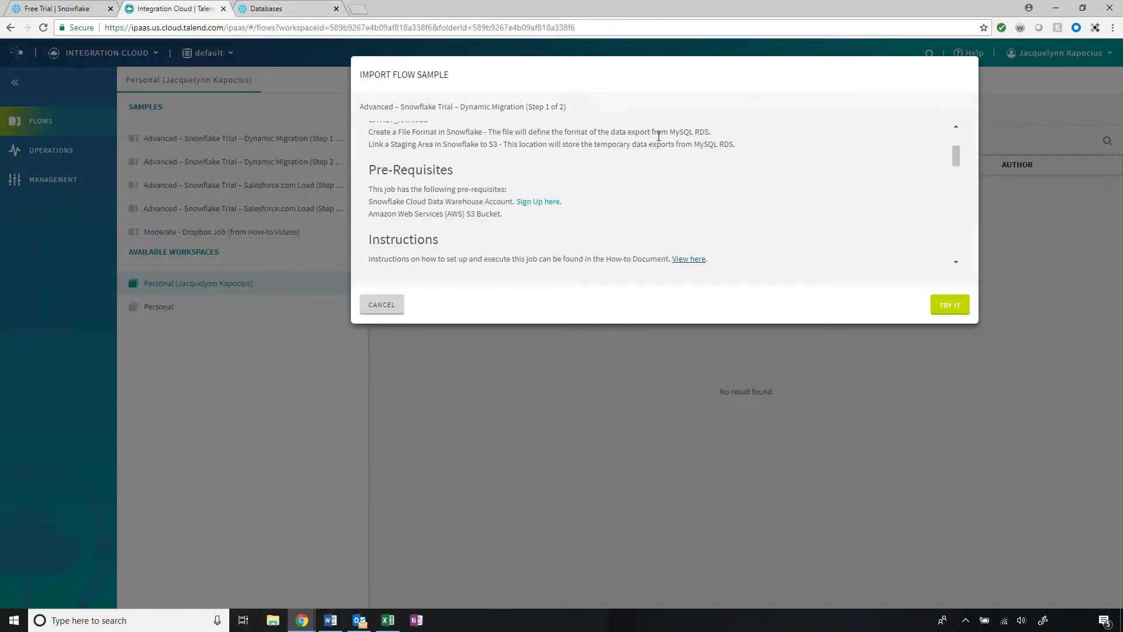
# Read through the rest of the Step 1 sample description down to the additional parameter and import the sample flow
pyautogui.moveTo(956, 160); pyautogui.dragTo(960, 166)
pyautogui.scroll(-1, 959, 168)
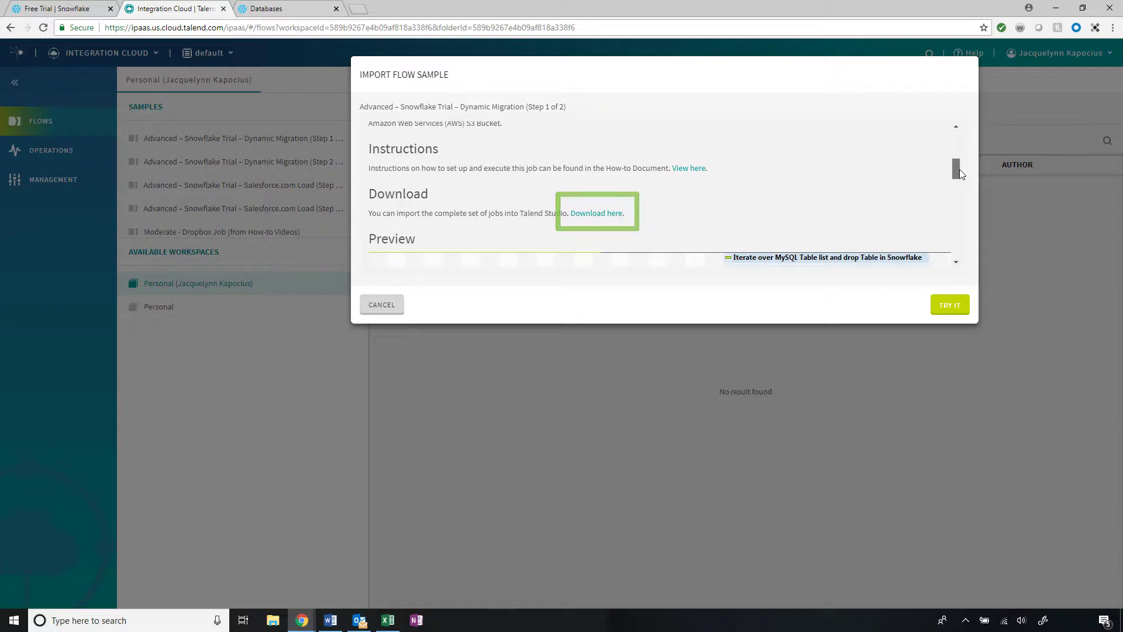
pyautogui.moveTo(959, 170); pyautogui.dragTo(975, 248)
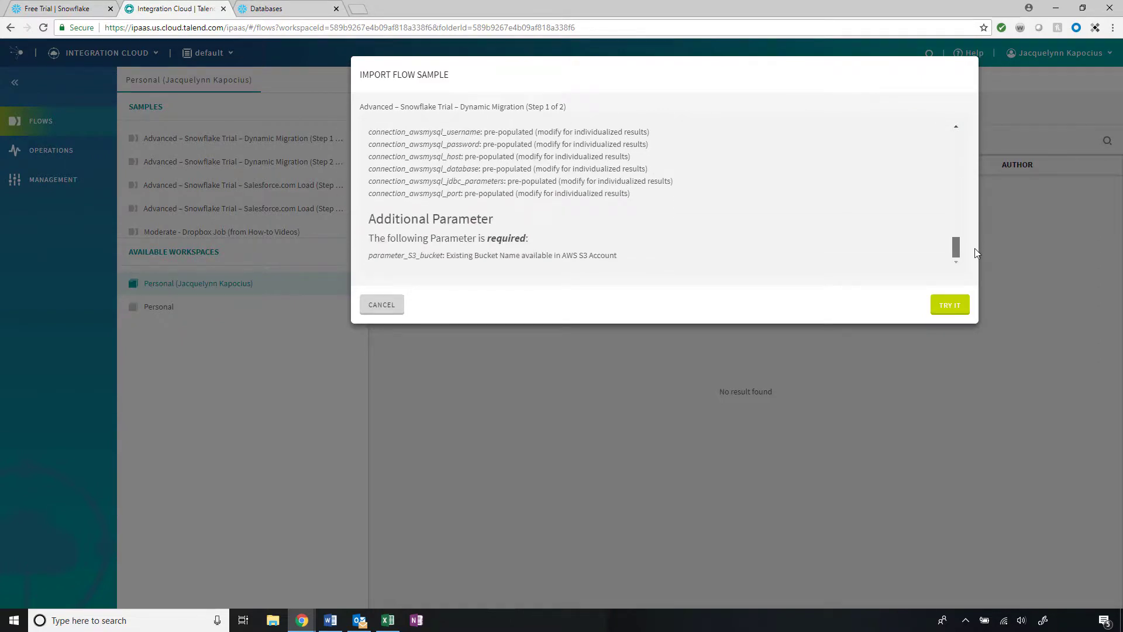
pyautogui.click(950, 307)
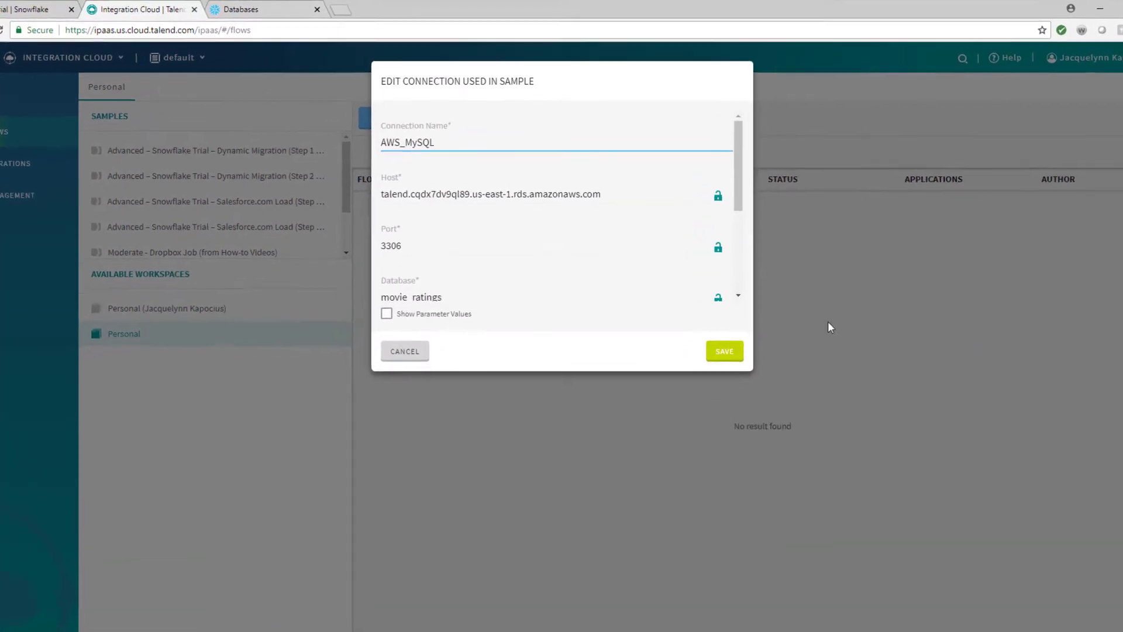
# Enter the database password for the AWS_MySQL connection used in the sample and save the connection
pyautogui.scroll(-2, 762, 233)
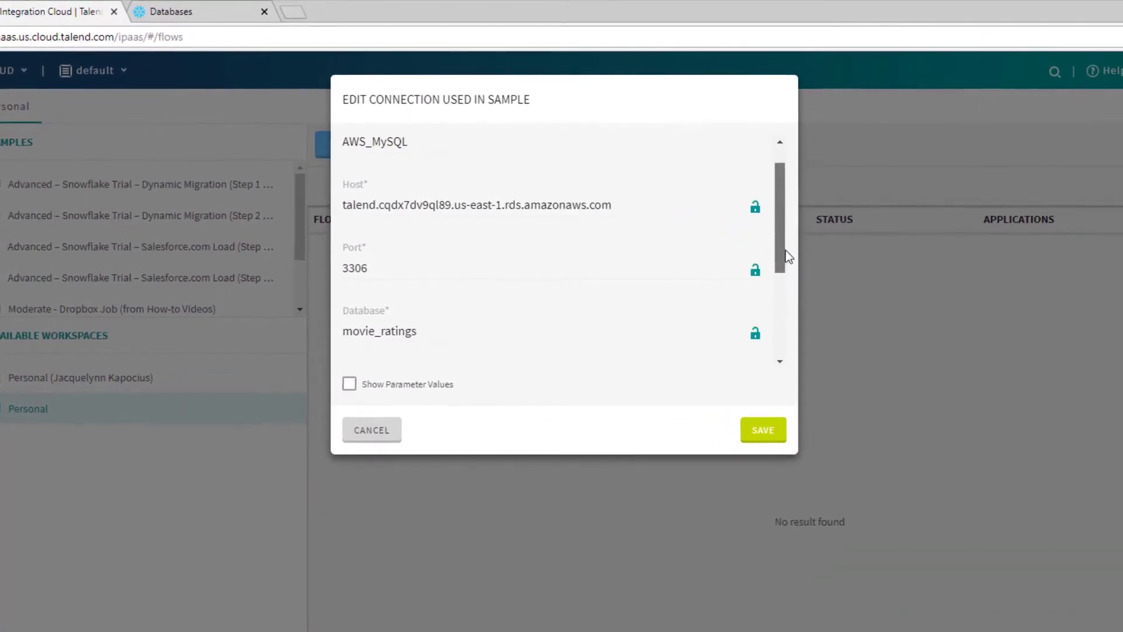
pyautogui.scroll(-3, 793, 290)
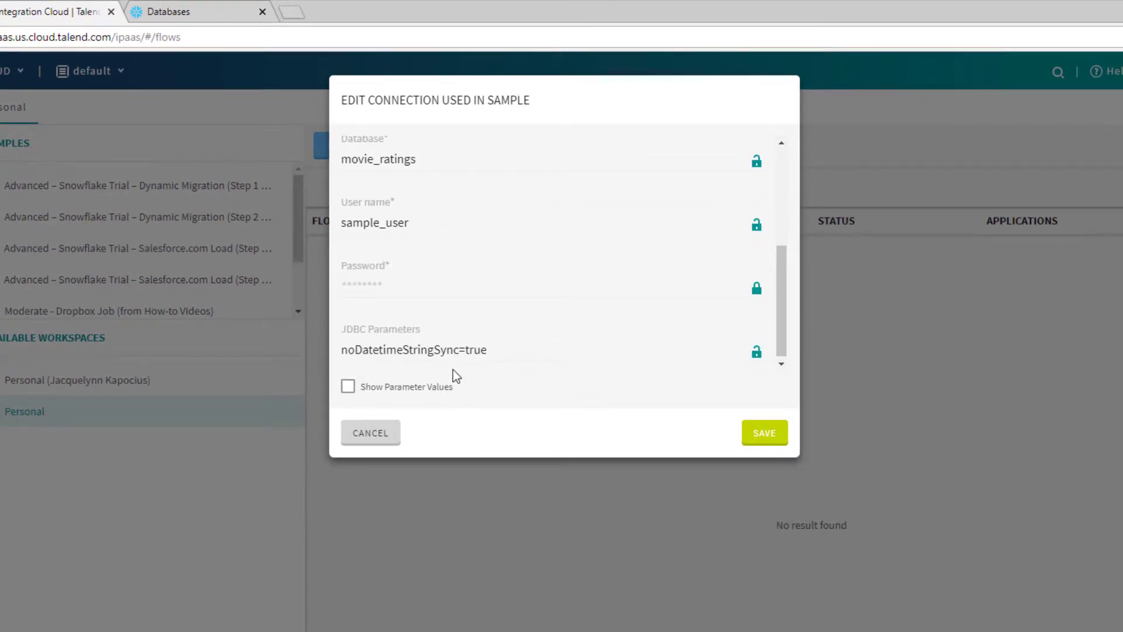
pyautogui.click(357, 284)
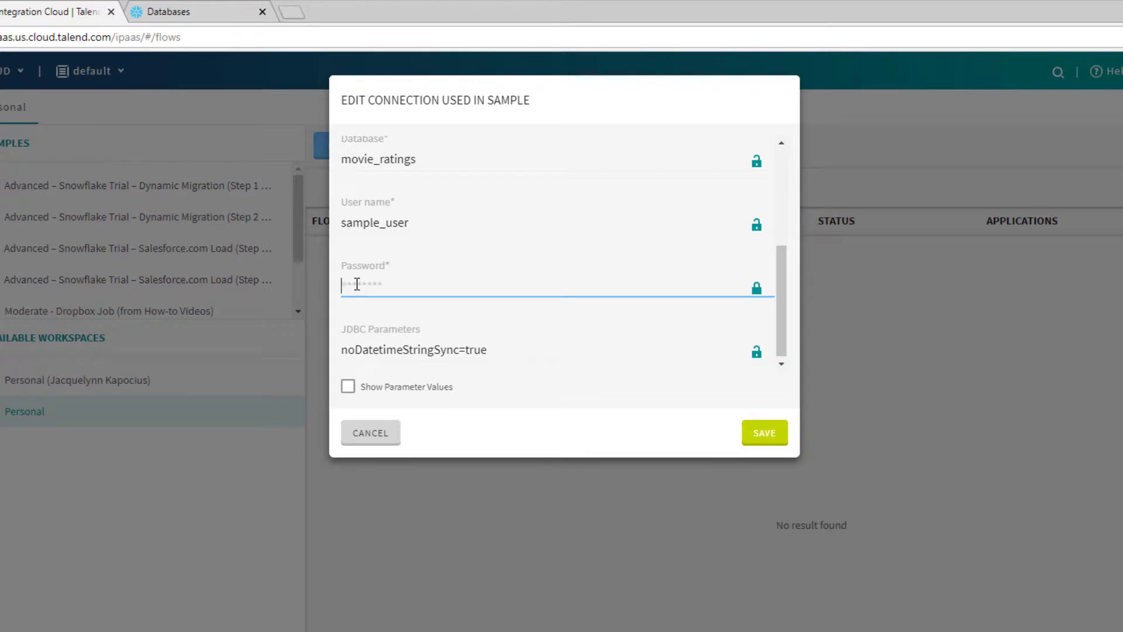
pyautogui.write('**********')
pyautogui.click(765, 434)
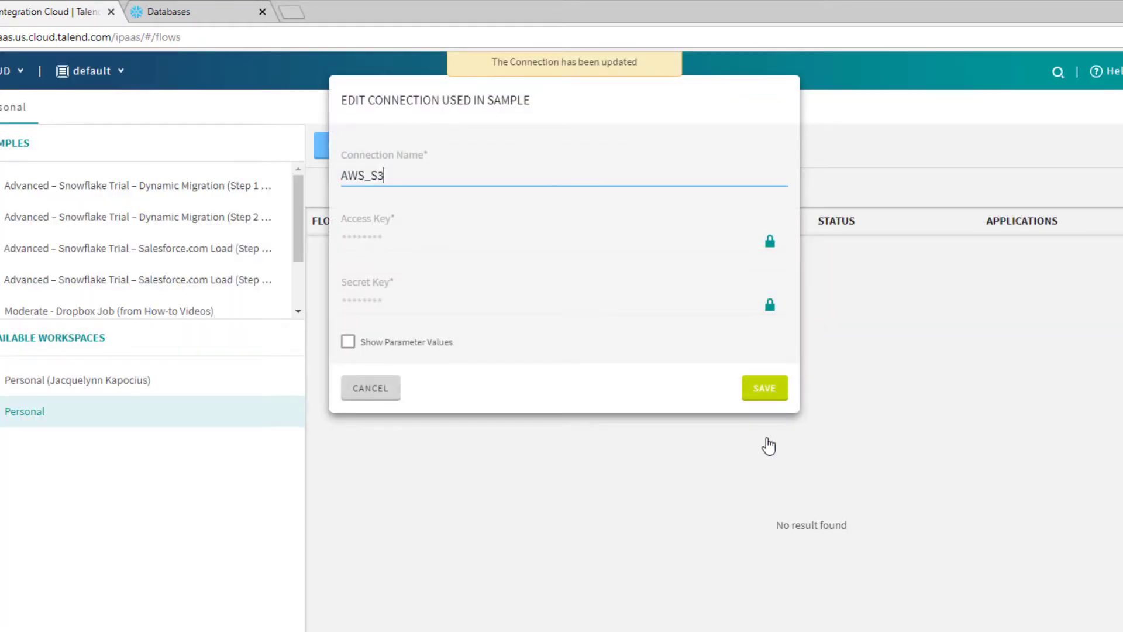
# Paste the AWS access key and secret key into the AWS_S3 connection and save it
pyautogui.click(343, 236)
pyautogui.hotkey('ctrl', 'v')
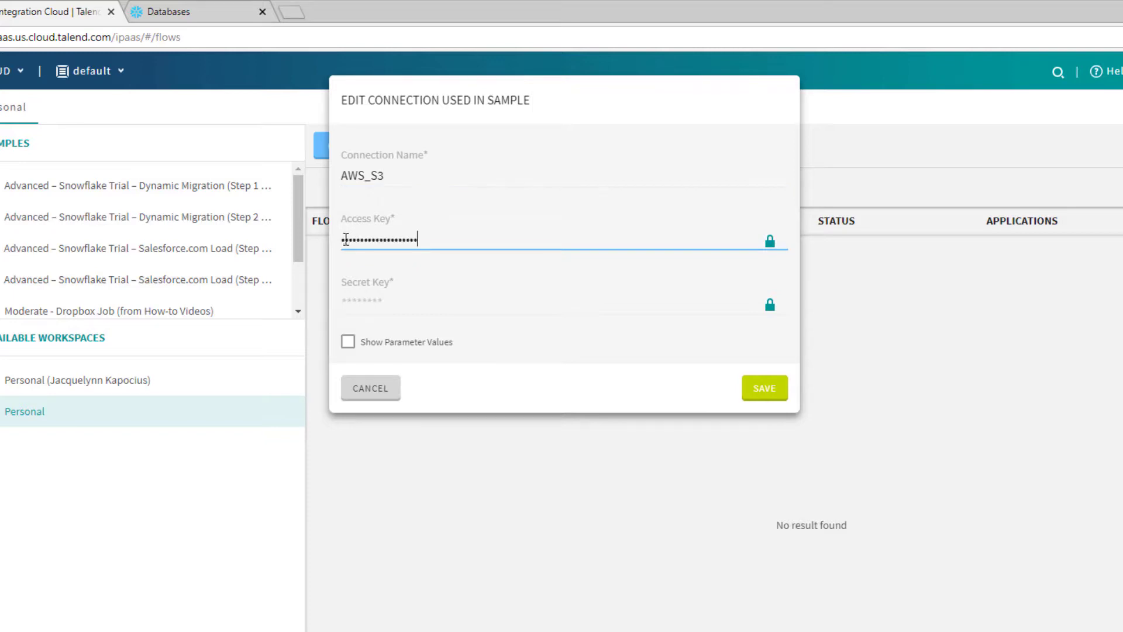
pyautogui.click(344, 302)
pyautogui.hotkey('ctrl', 'v')
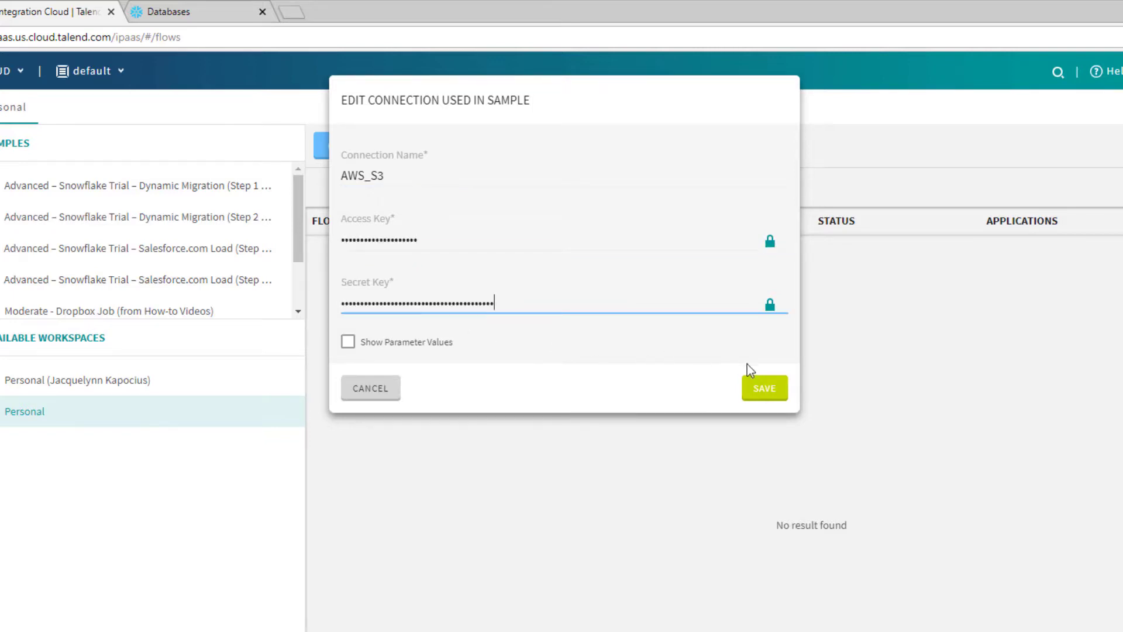
pyautogui.click(766, 391)
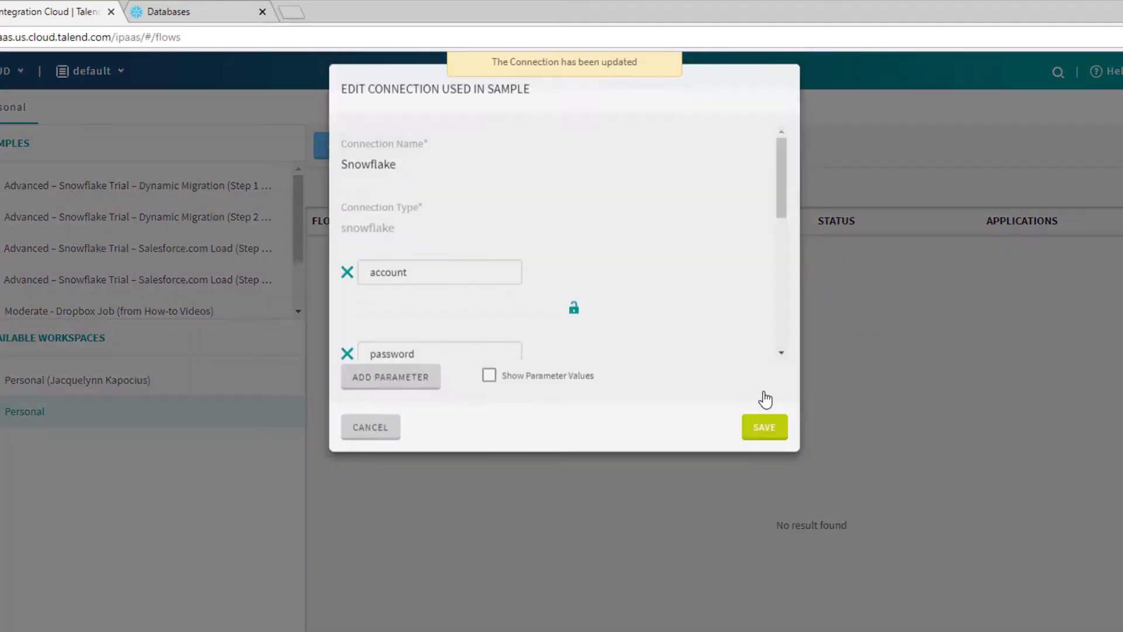
# Fill in the Snowflake connection's credentials: set account and userId to talend and enter the account password
pyautogui.click(395, 317)
pyautogui.write('talend')
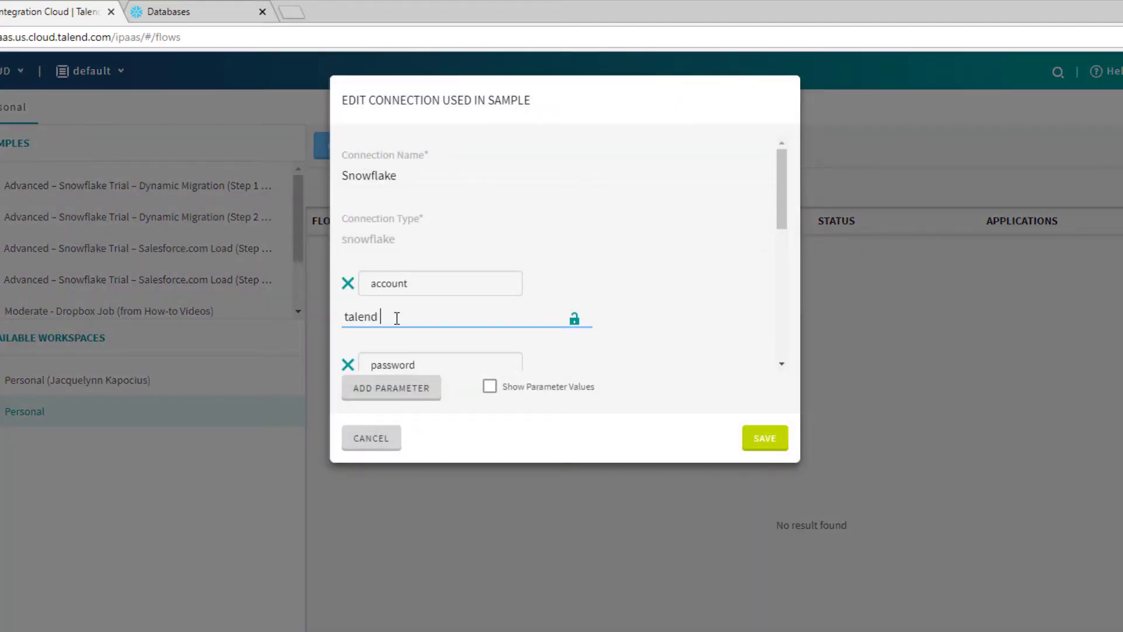
pyautogui.scroll(-1, 397, 318)
pyautogui.click(397, 318)
pyautogui.write('**********')
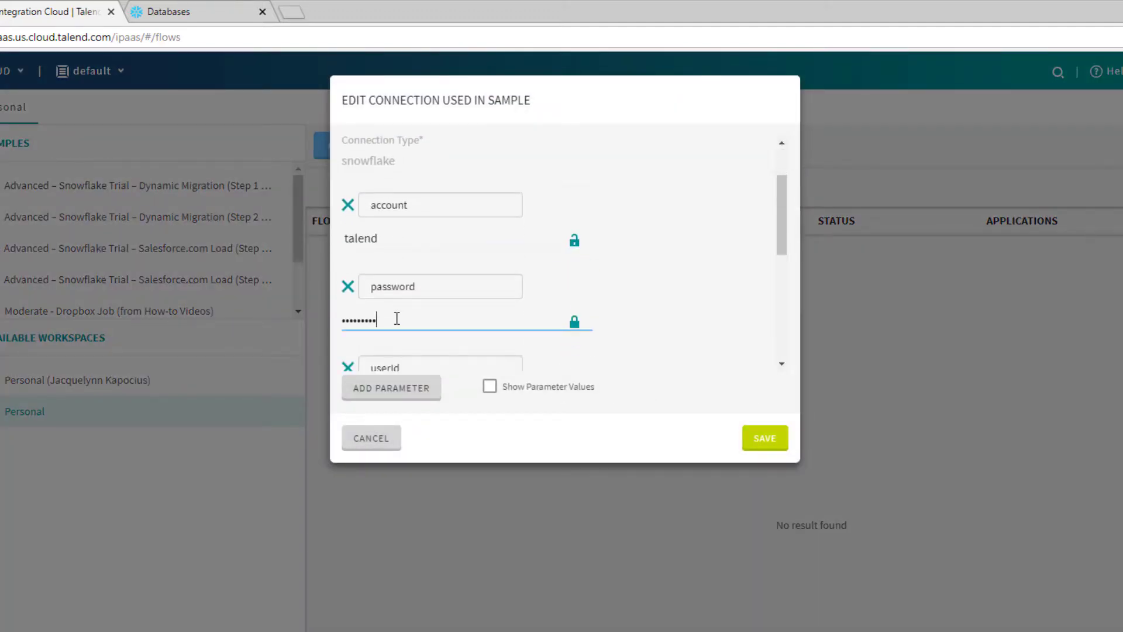
pyautogui.scroll(-1, 397, 318)
pyautogui.click(397, 319)
pyautogui.write('talend')
# Set the Snowflake connection's db to MYSQL, schemaName to PUBLIC and warehouse to TRIAL_WH, and save the connection
pyautogui.scroll(-1, 397, 318)
pyautogui.click(396, 318)
pyautogui.write('MYSQL')
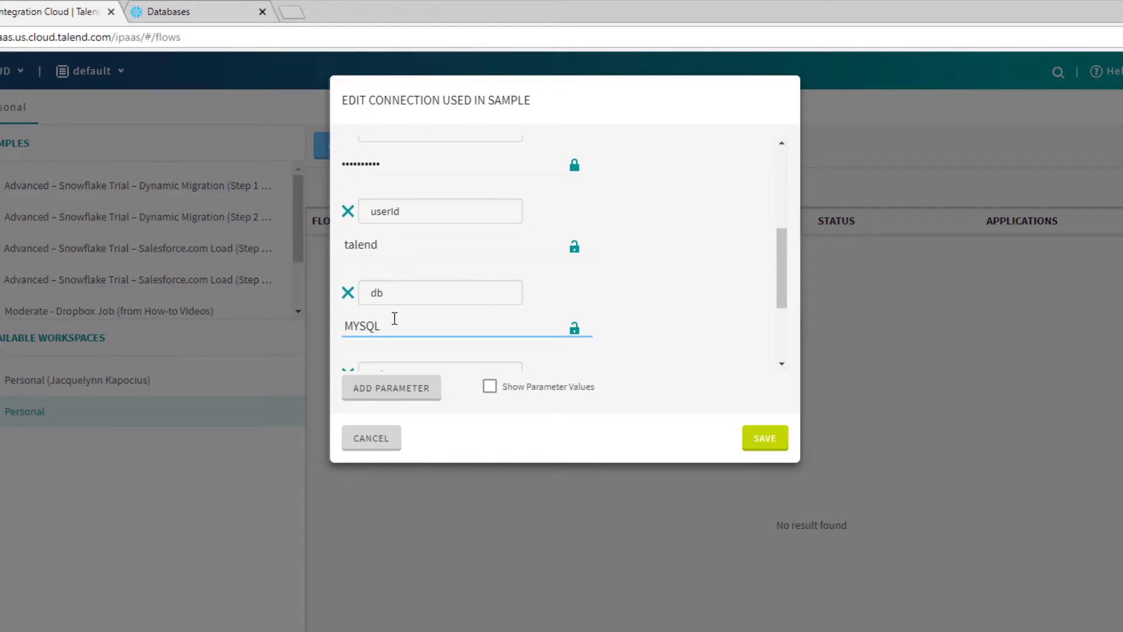
pyautogui.scroll(-1, 394, 318)
pyautogui.click(394, 317)
pyautogui.write('PUBLIC')
pyautogui.scroll(-1, 394, 317)
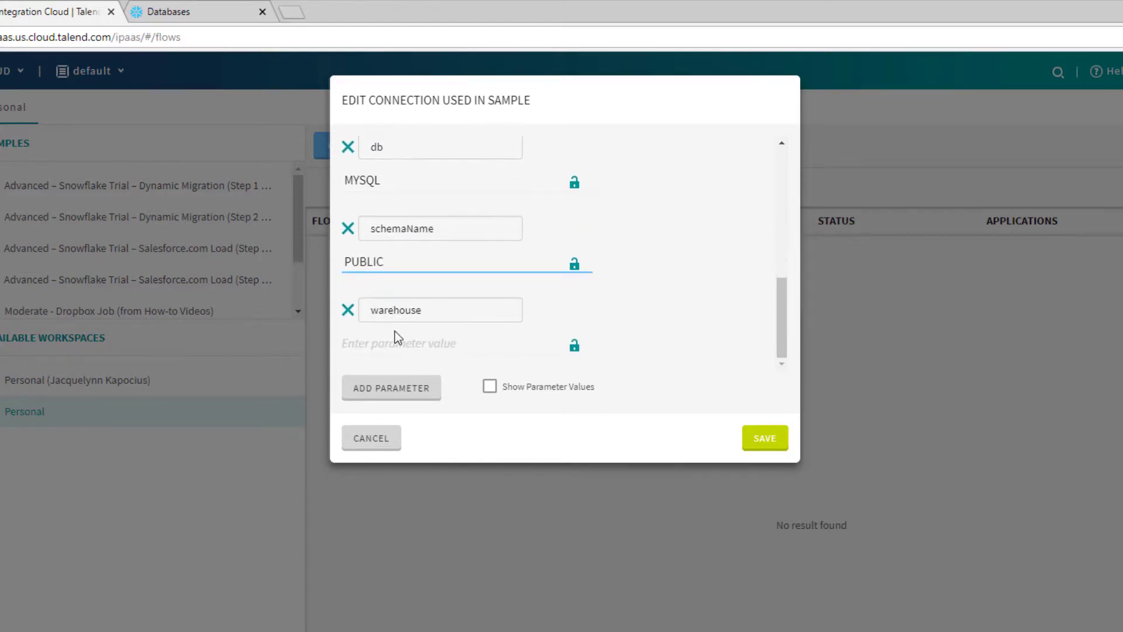
pyautogui.click(395, 332)
pyautogui.write('TRIAL_WH')
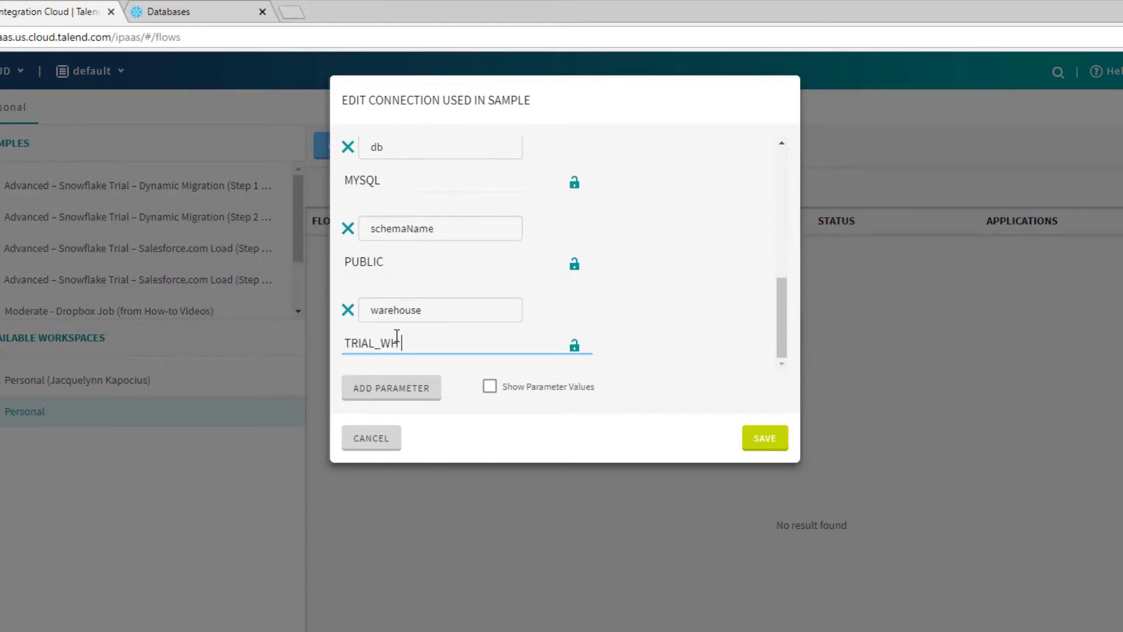
pyautogui.click(767, 439)
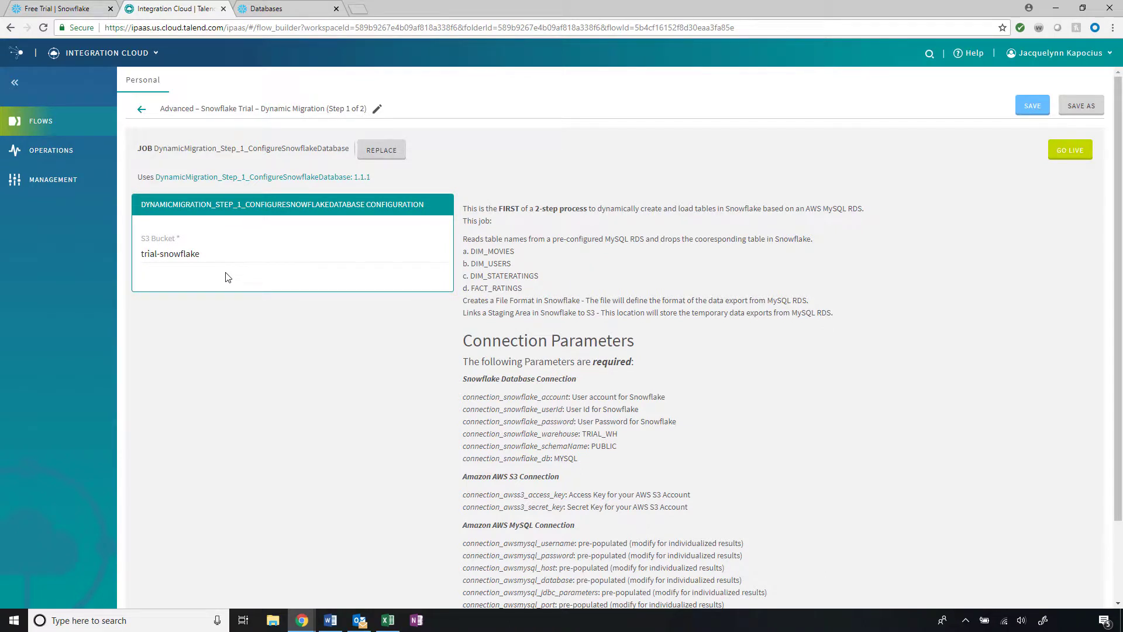
# Take the Step 1 flow live with the S3 bucket trial-snowflake and run it now on the Cloud runtime
pyautogui.click(240, 257)
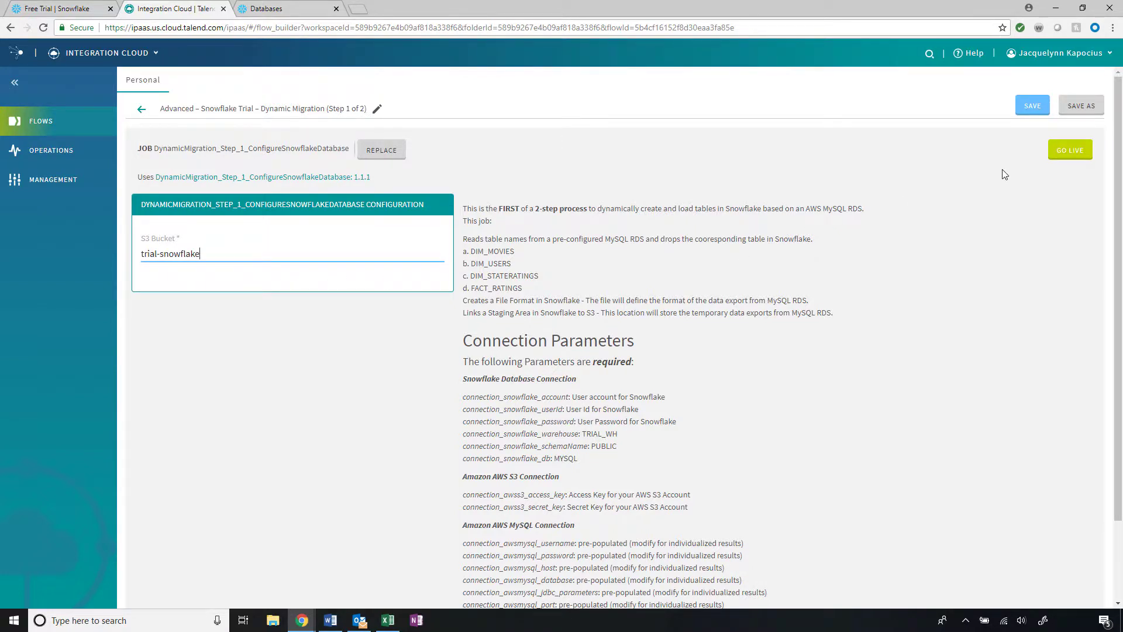
pyautogui.click(1069, 154)
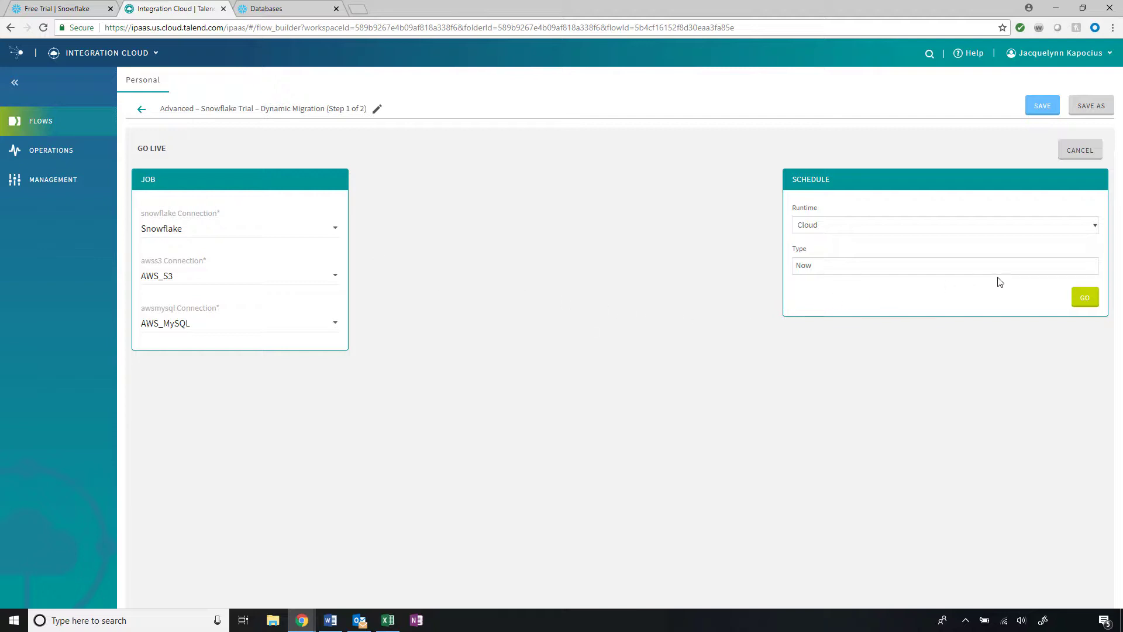
pyautogui.click(1085, 301)
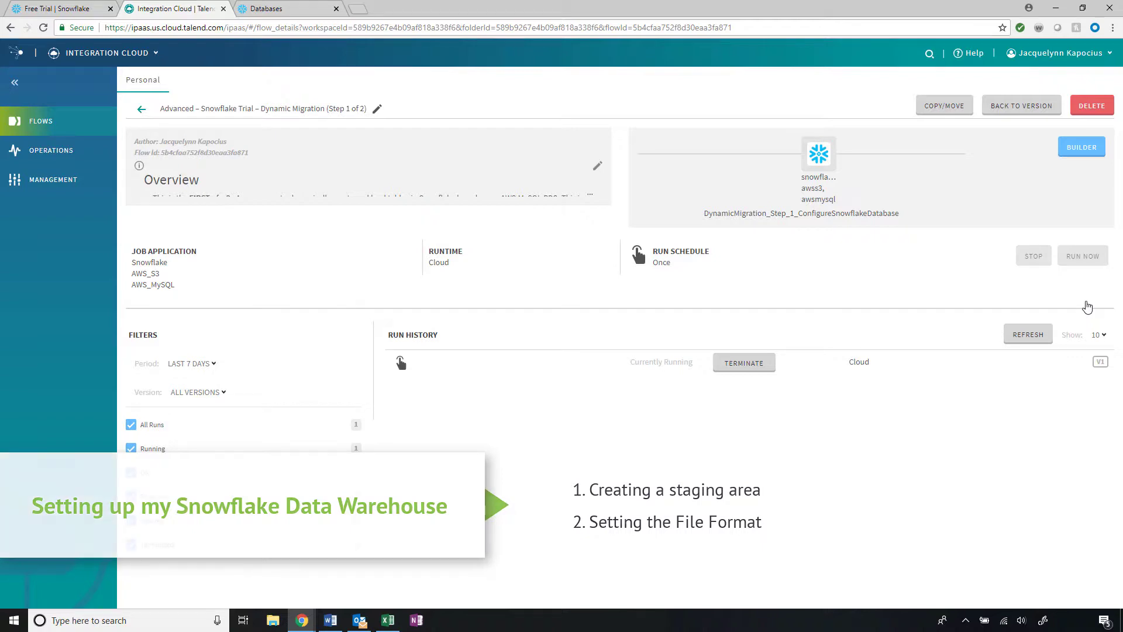
# Refresh the Step 1 flow's run history and check the execution log of the run
pyautogui.click(1032, 335)
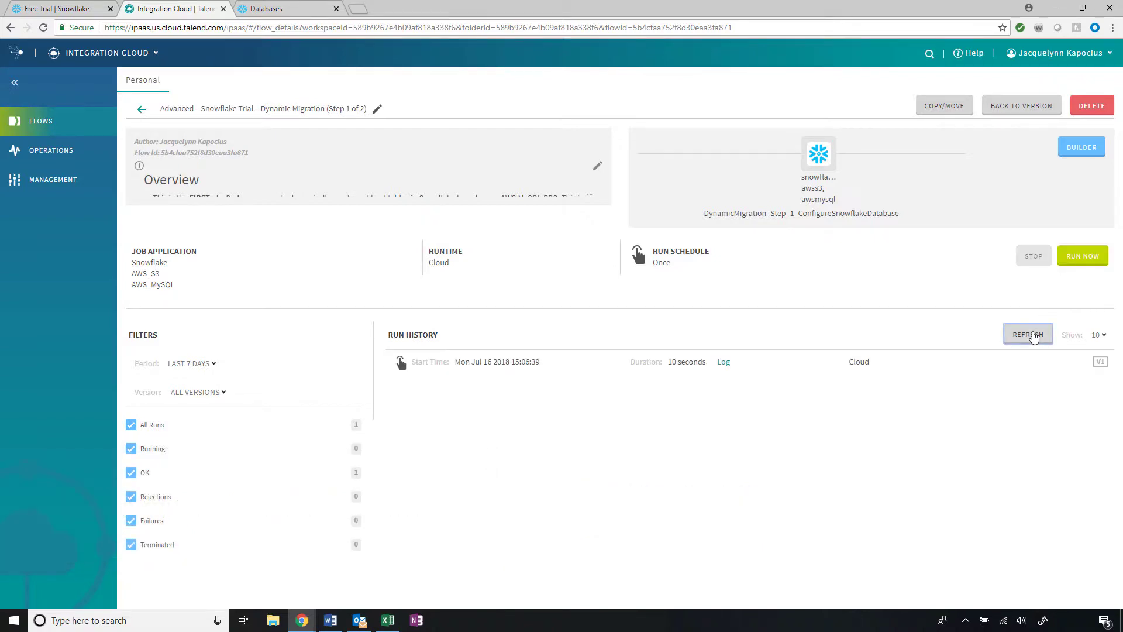
pyautogui.click(725, 362)
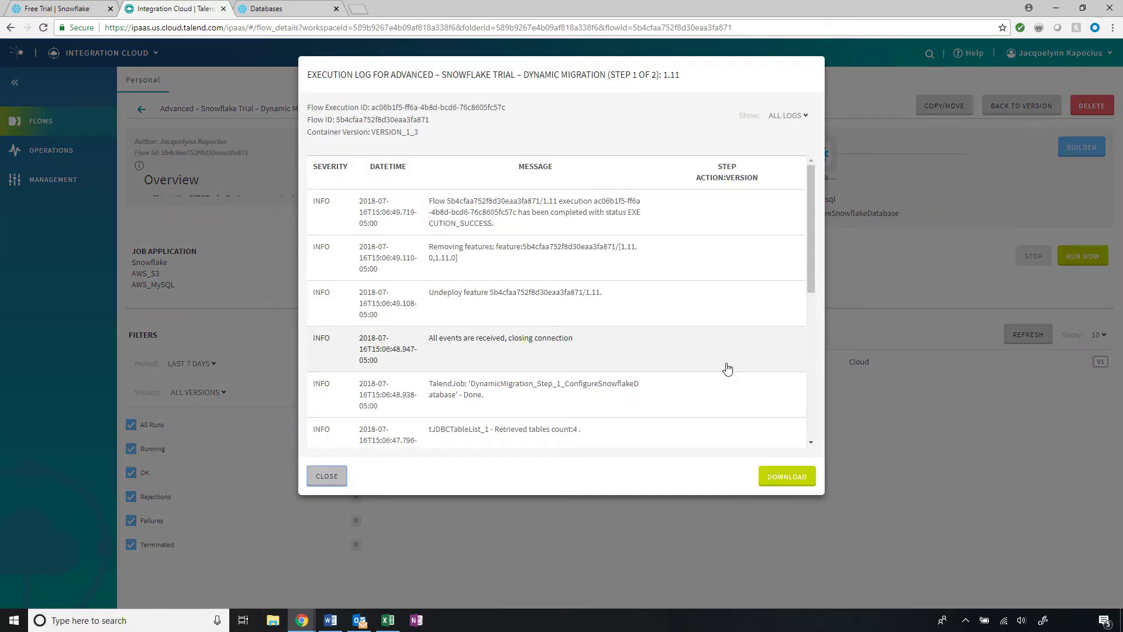
pyautogui.click(329, 476)
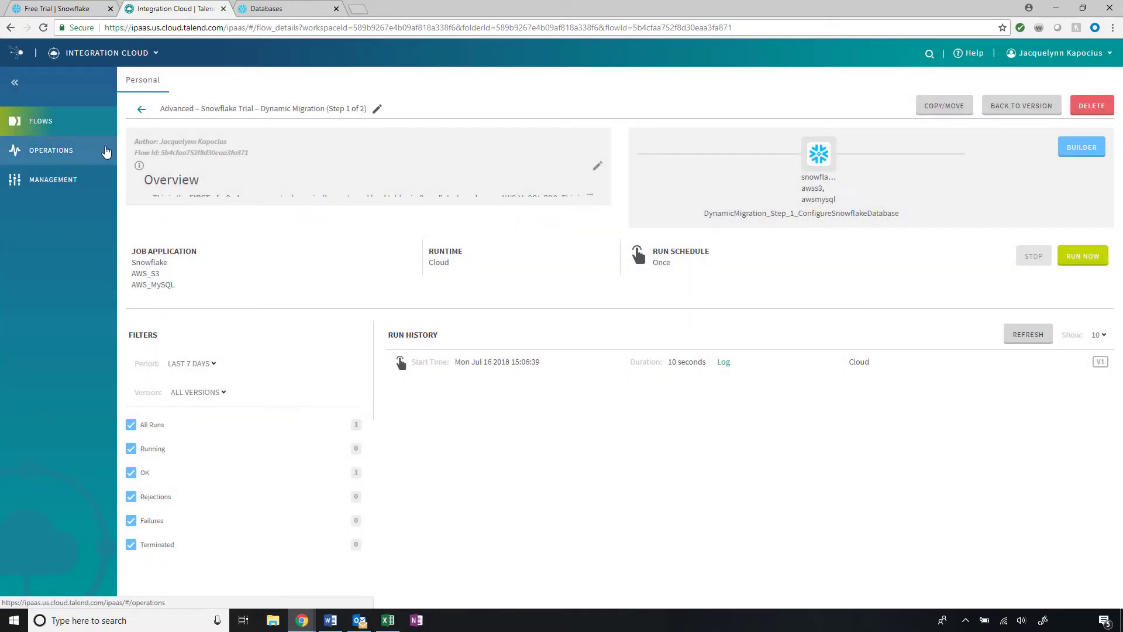
# Check the flow activity under Operations and the workspace jobs under Management, and return to the Step 1 flow
pyautogui.click(106, 152)
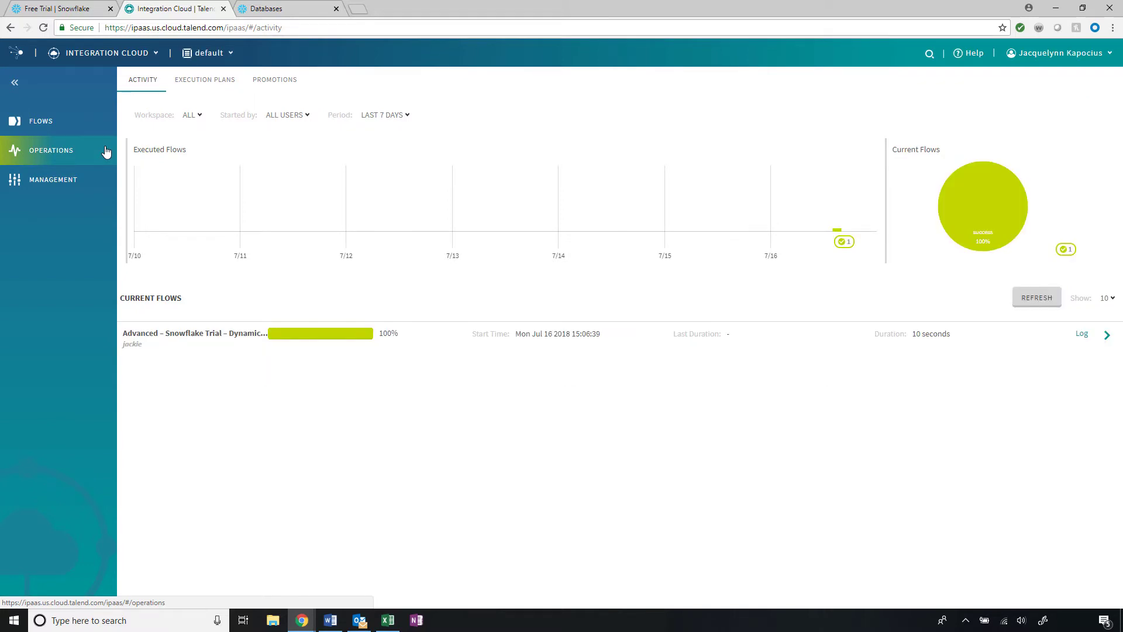
pyautogui.click(99, 183)
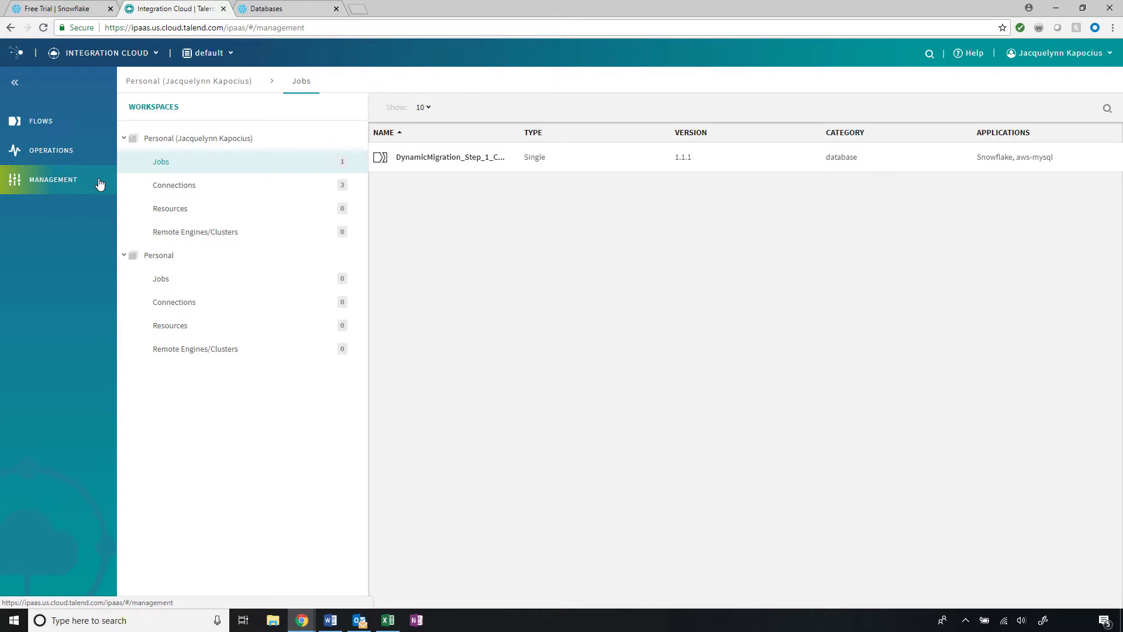
pyautogui.click(103, 129)
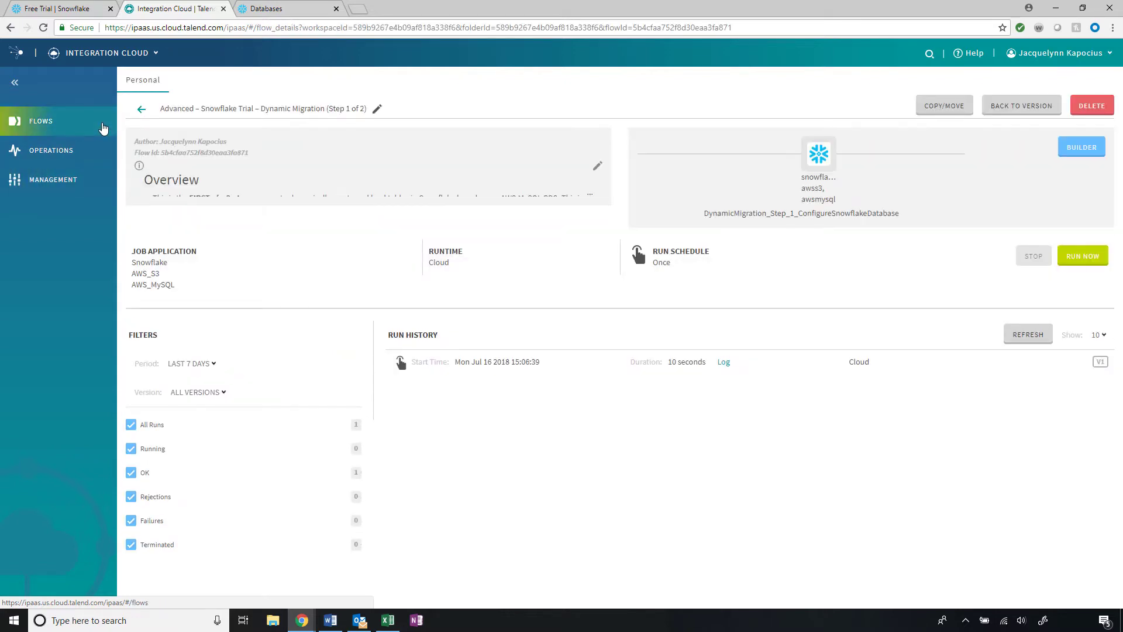
# Go back to the flow list and import the Dynamic Migration (Step 2 of 2) sample
pyautogui.click(141, 111)
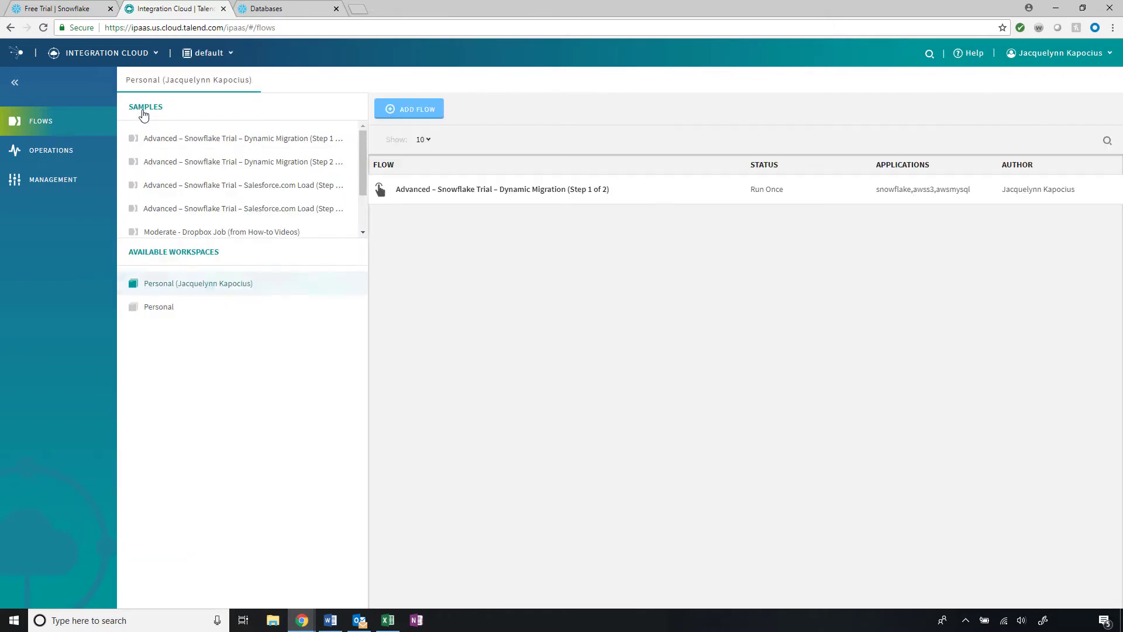
pyautogui.click(257, 158)
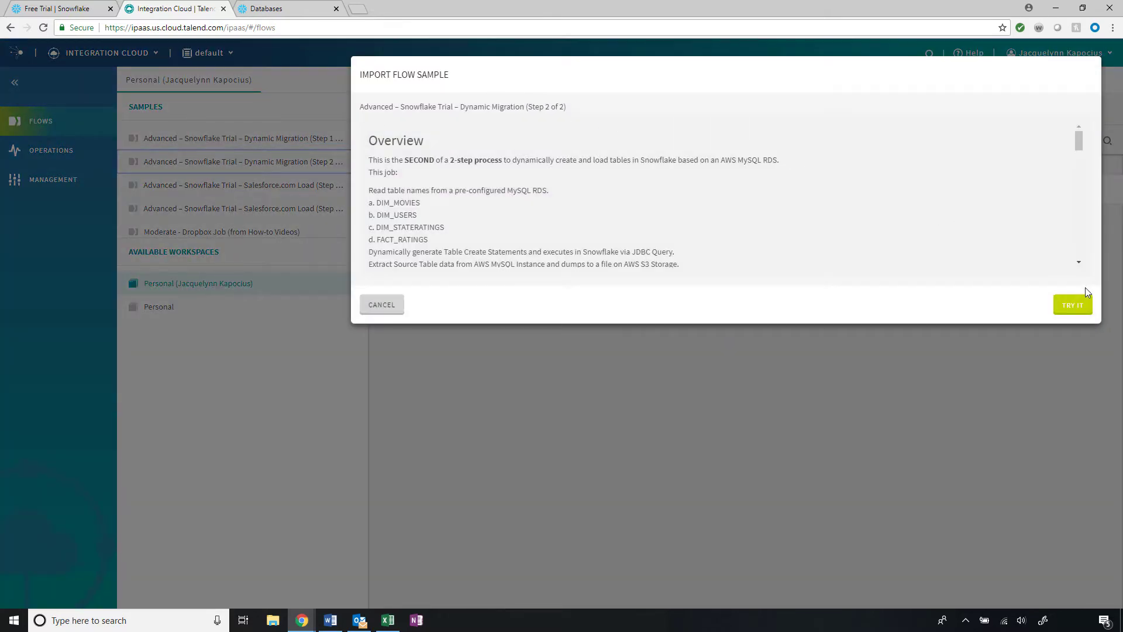
pyautogui.click(1079, 310)
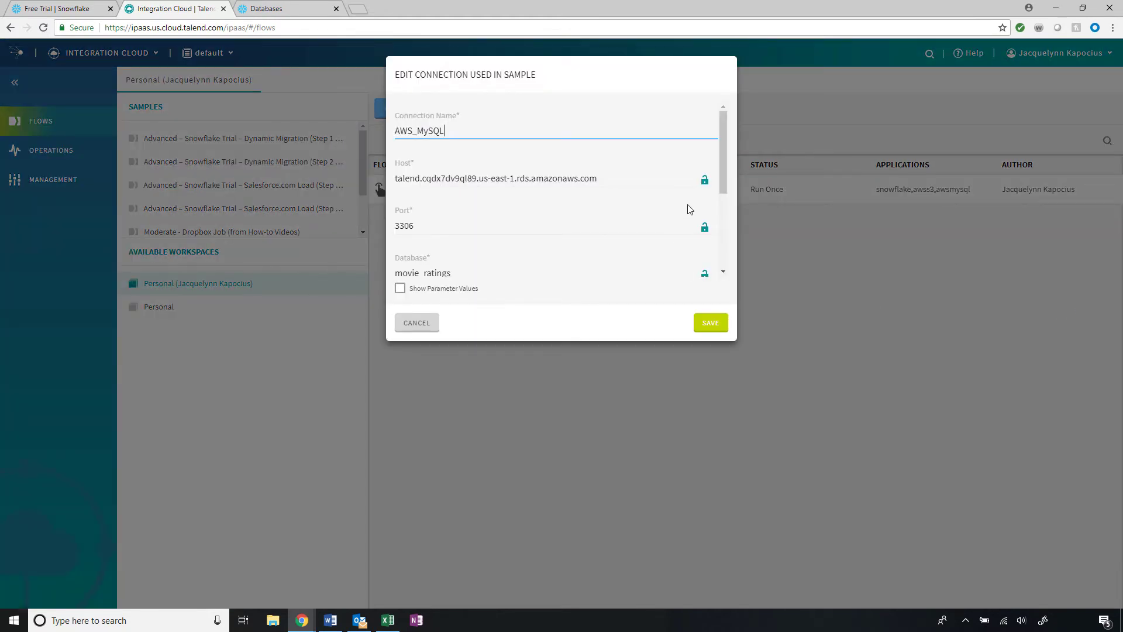
# Enter the database password for the sample's AWS_MySQL connection and save the connection
pyautogui.scroll(-1, 714, 225)
pyautogui.scroll(-1, 715, 225)
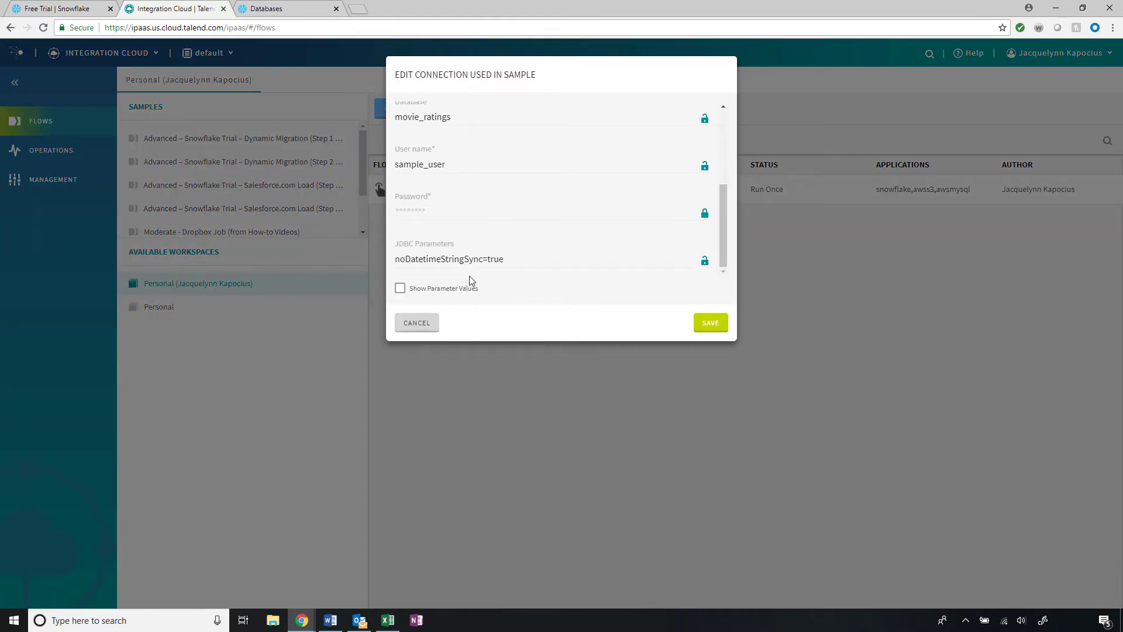
pyautogui.click(438, 210)
pyautogui.write('••••')
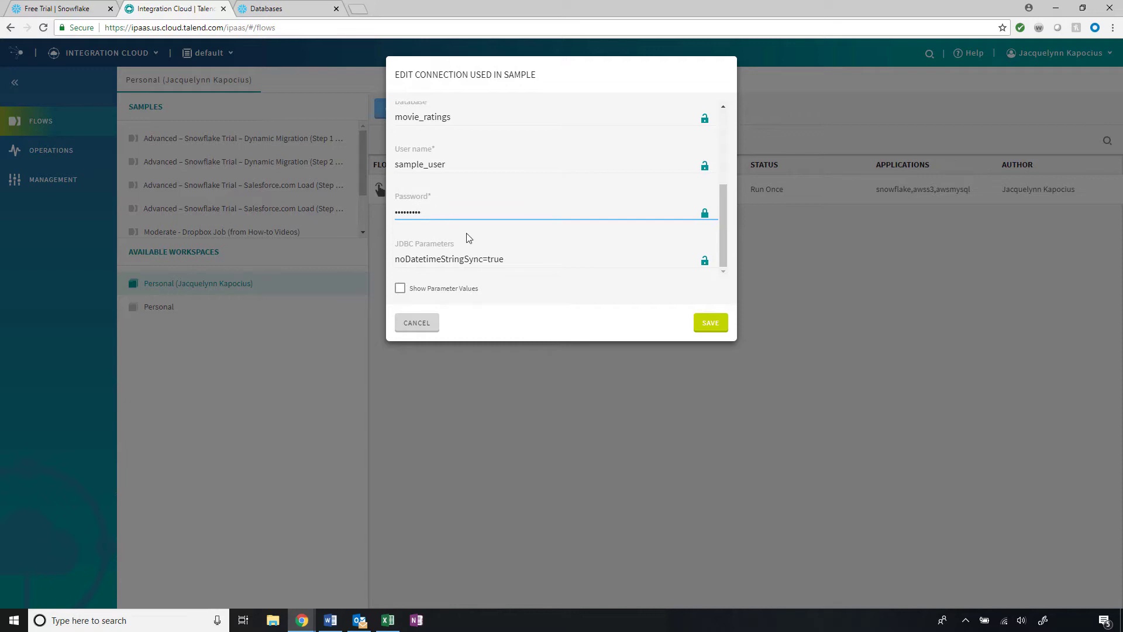
pyautogui.click(703, 328)
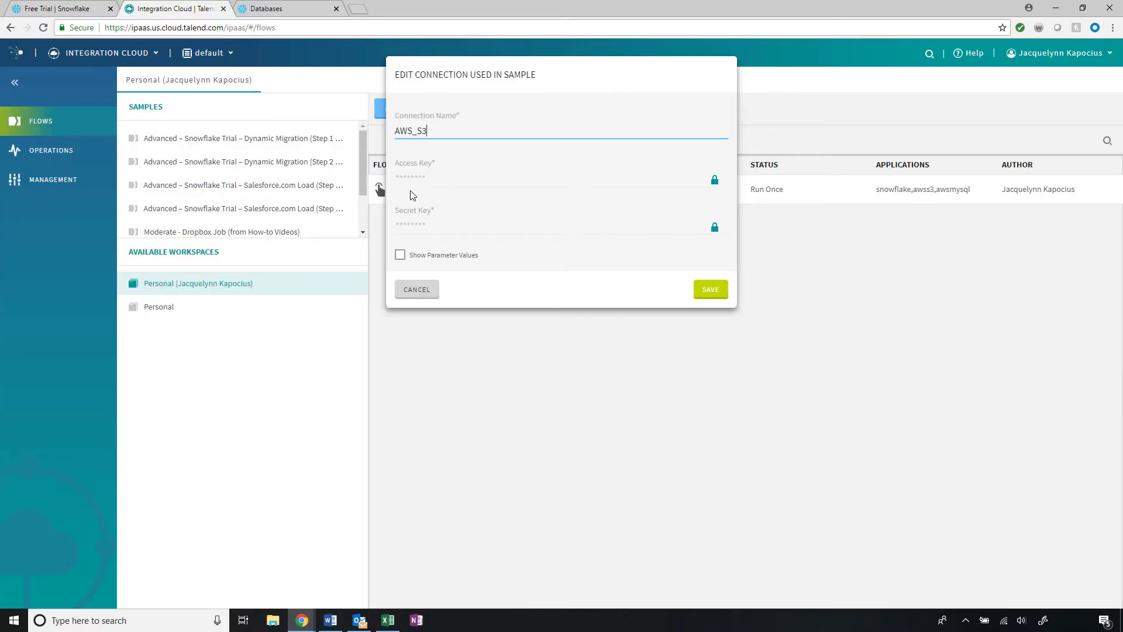
# Paste the access key and the secret key into the sample's AWS_S3 connection and save it
pyautogui.click(409, 179)
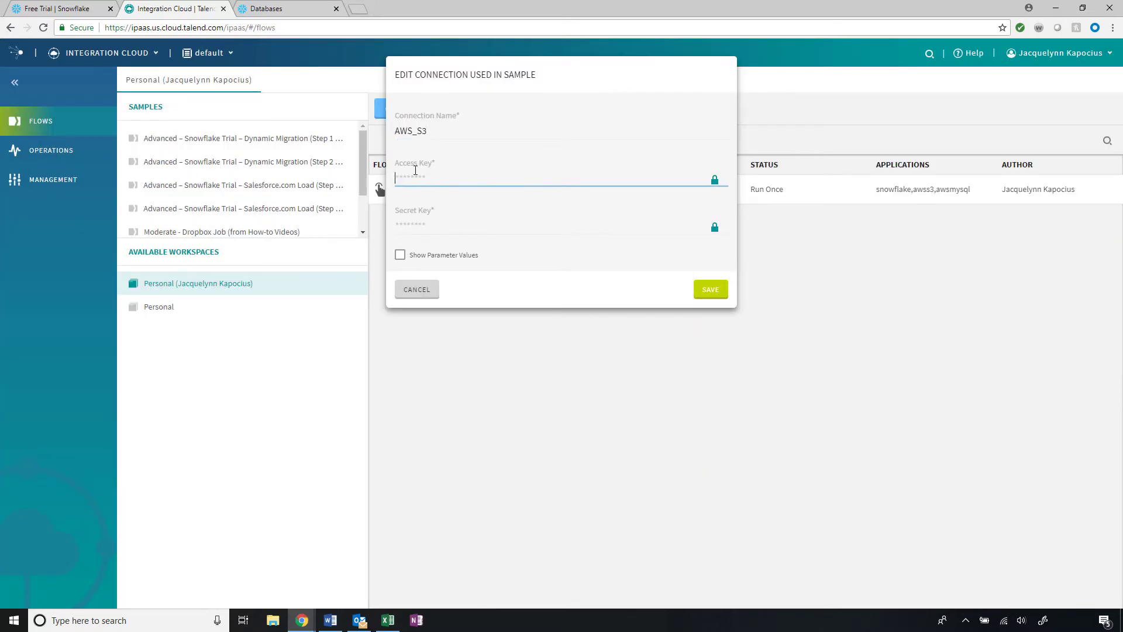
pyautogui.hotkey('ctrl', 'v')
pyautogui.click(397, 226)
pyautogui.hotkey('ctrl', 'v')
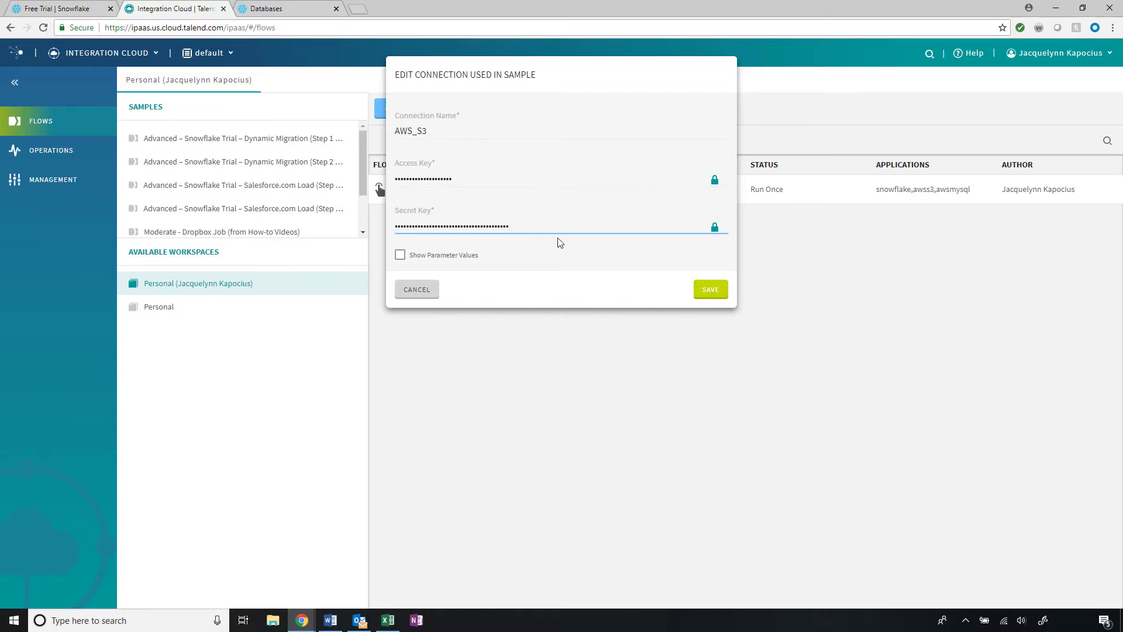
pyautogui.click(711, 289)
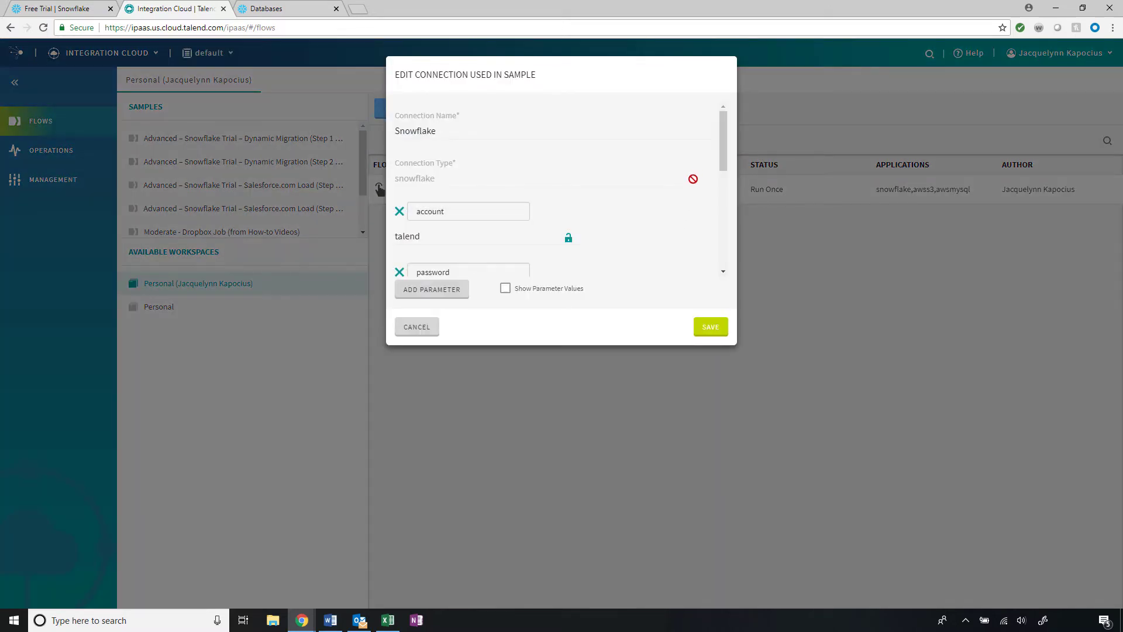
# Enter the account password for the sample's Snowflake connection and save the connection
pyautogui.moveTo(722, 155); pyautogui.dragTo(725, 194)
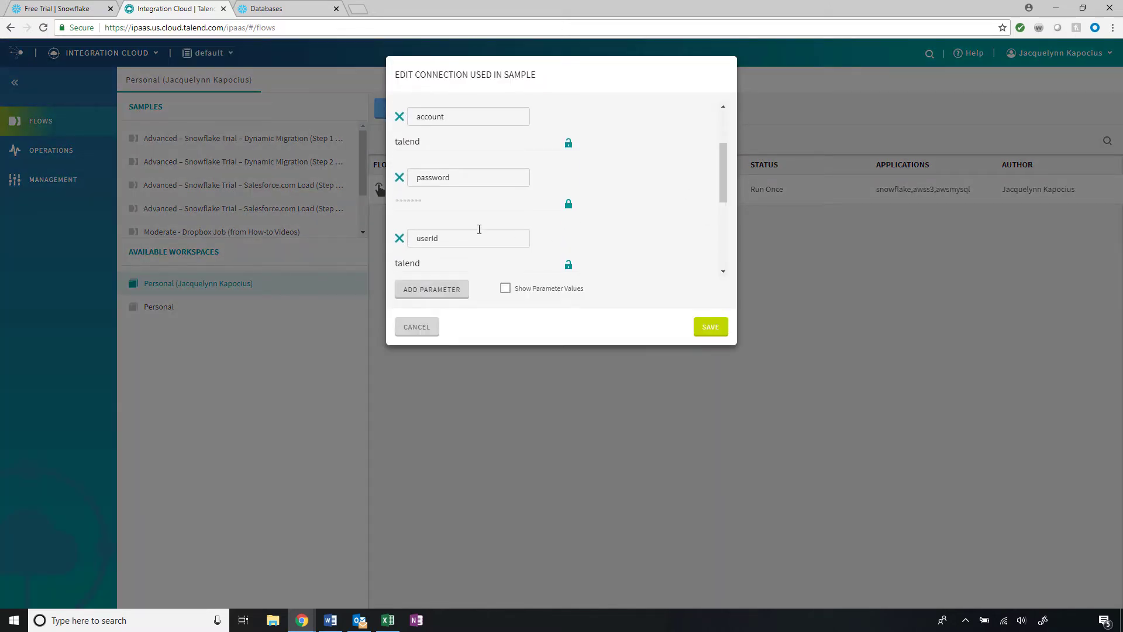
pyautogui.write('••')
pyautogui.click(719, 328)
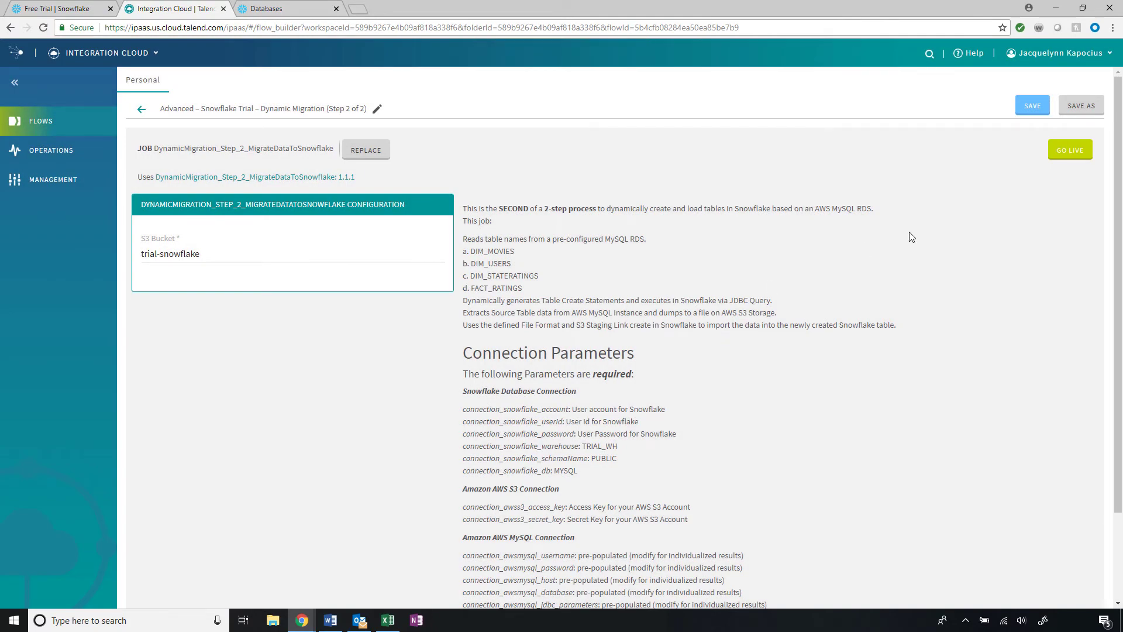
# Take the Step 2 flow live to run now on the Cloud runtime and refresh its run history
pyautogui.click(1068, 157)
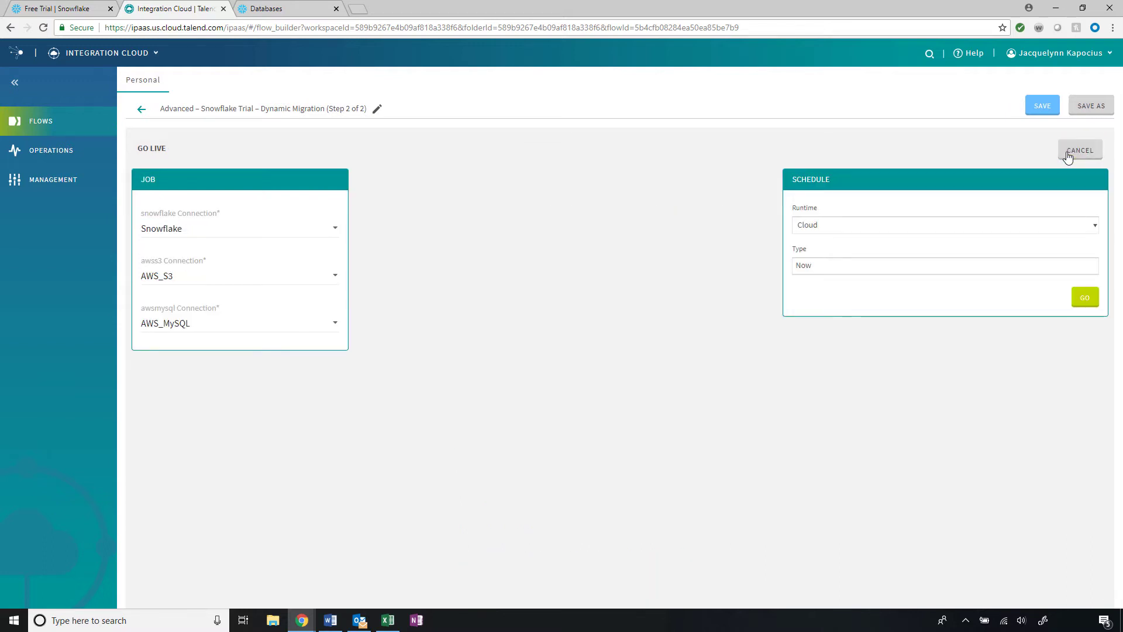
pyautogui.click(1085, 298)
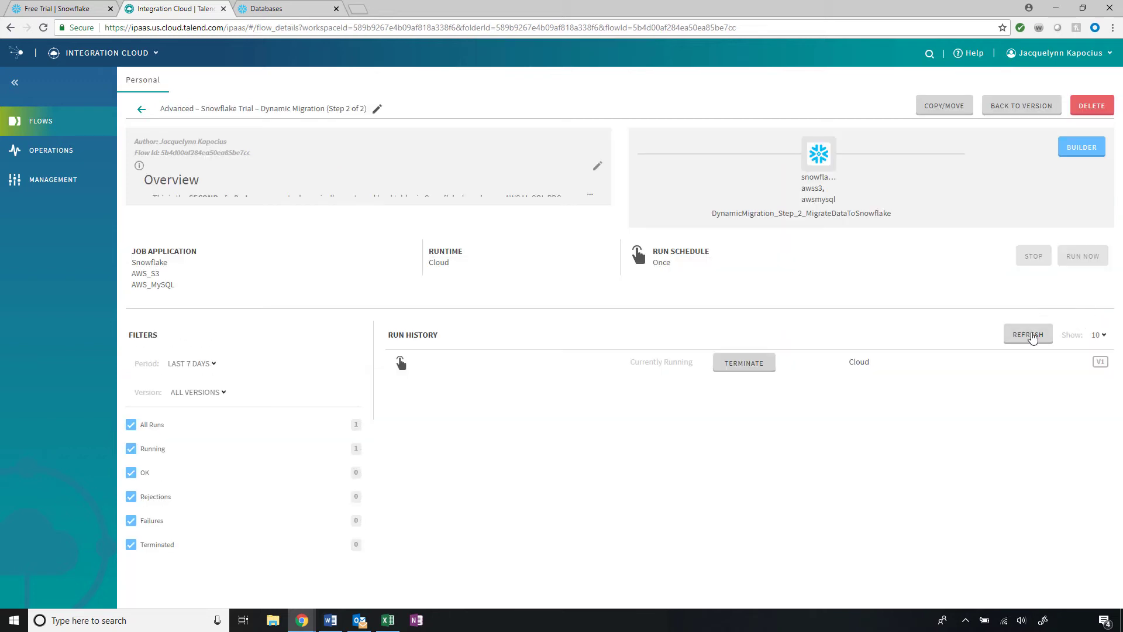
pyautogui.click(1029, 335)
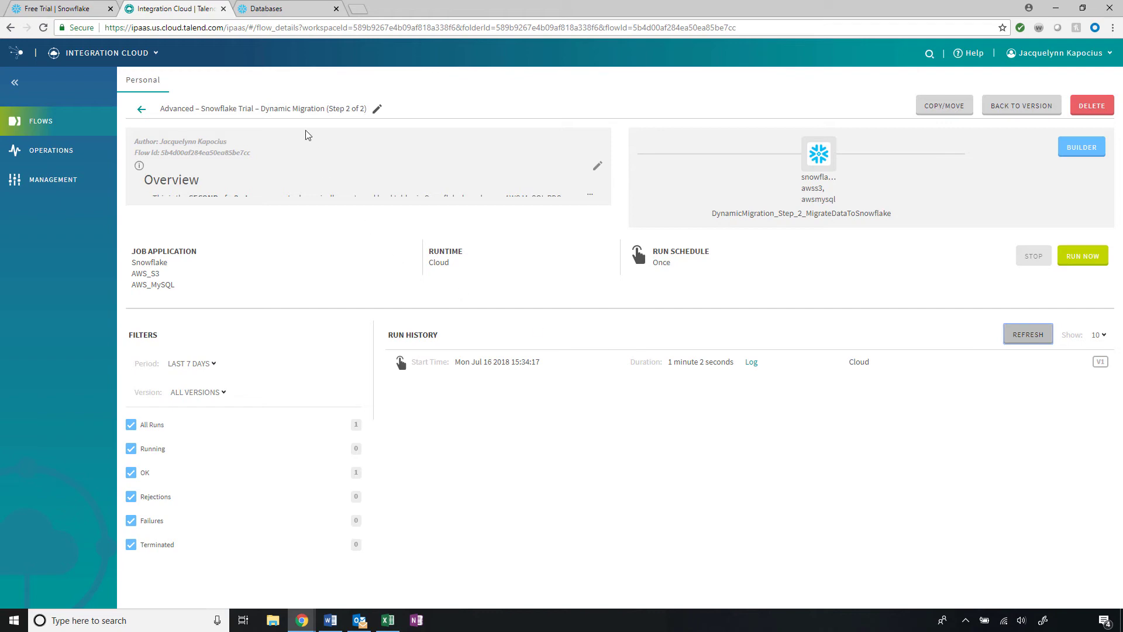
# Switch to the Snowflake console and open the MYSQL database to examine its migrated tables
pyautogui.click(281, 9)
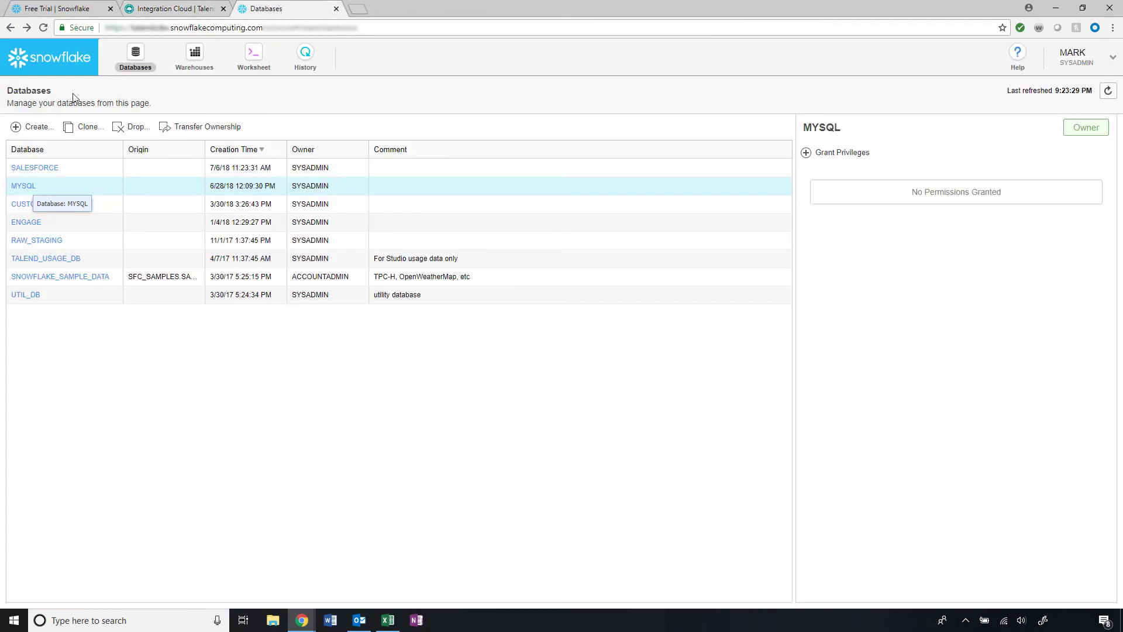
pyautogui.click(25, 186)
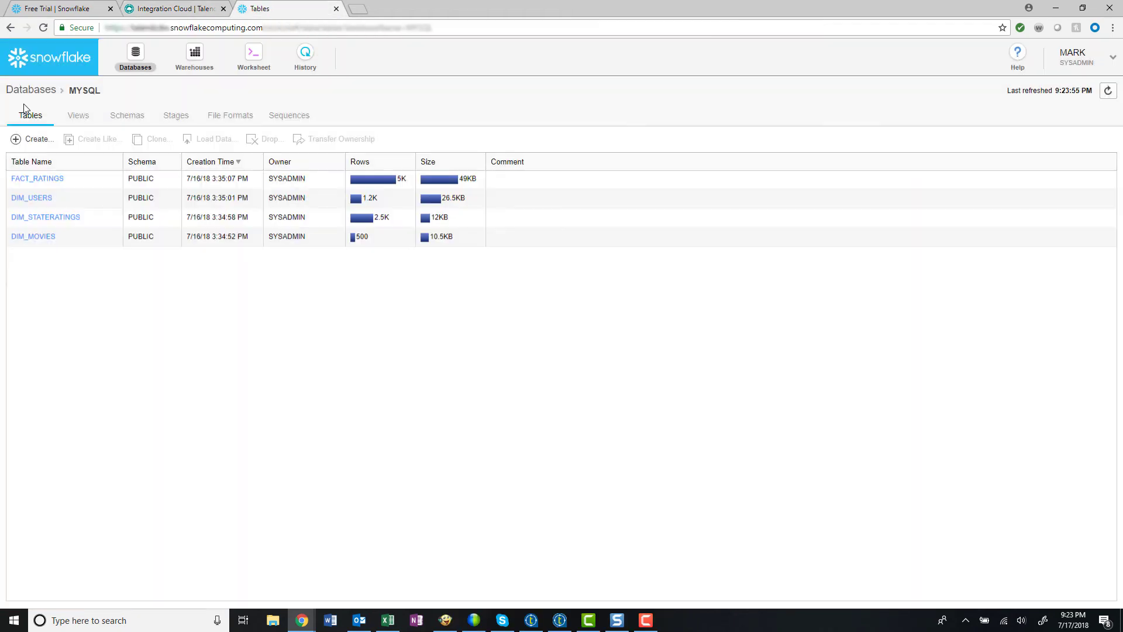